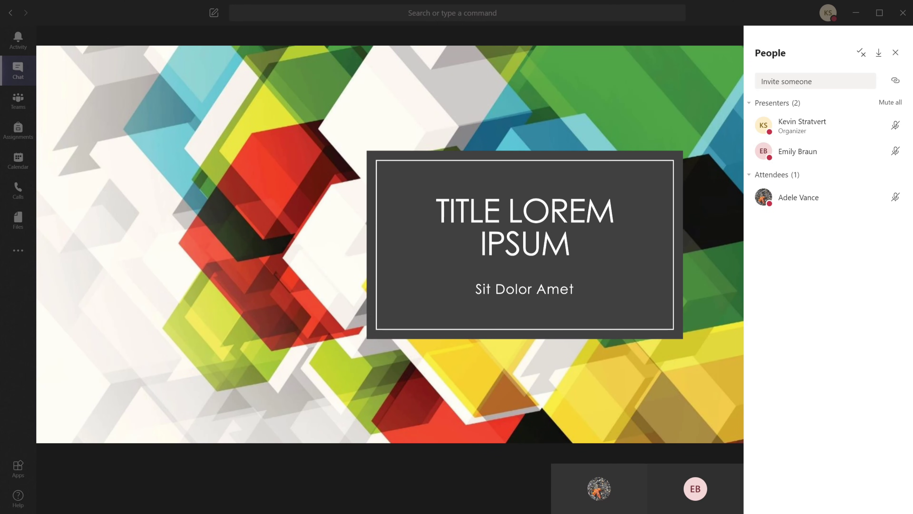
- Bring the Teams meeting controls back up over the presented slide
mouse_move(359, 110)
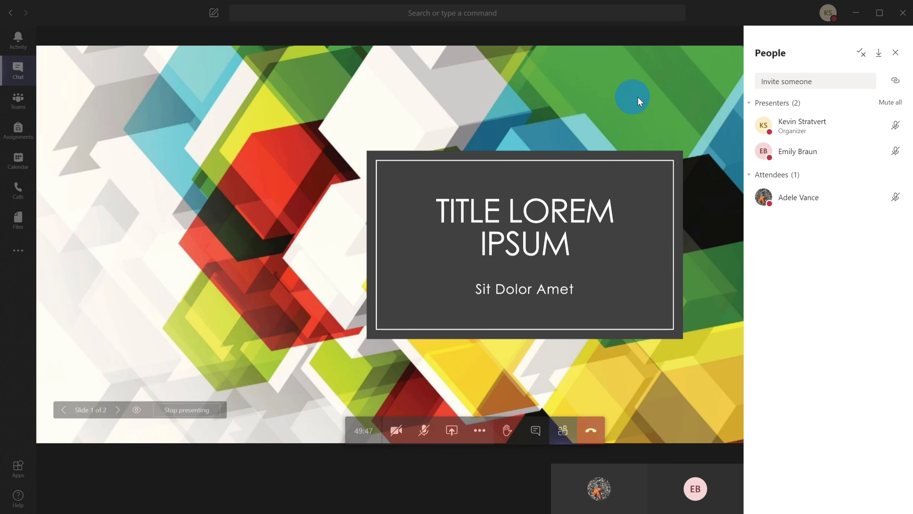
mouse_move(832, 151)
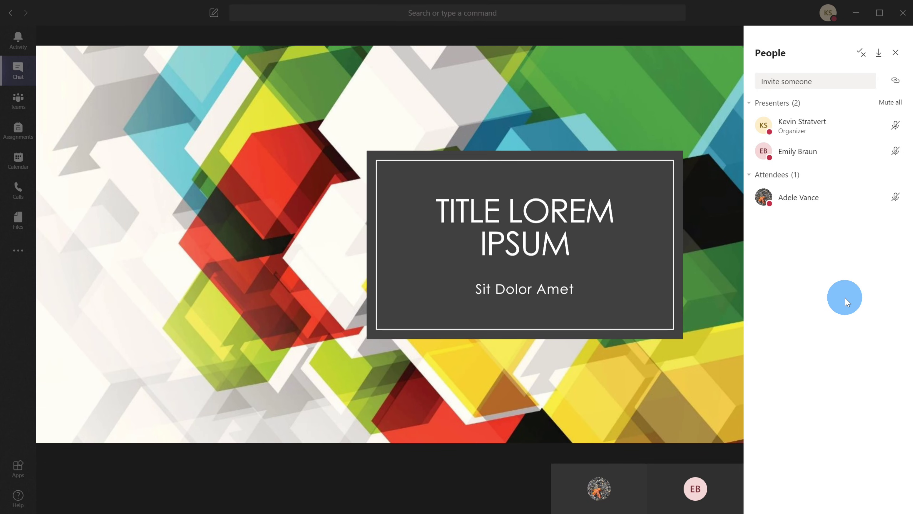
mouse_move(844, 271)
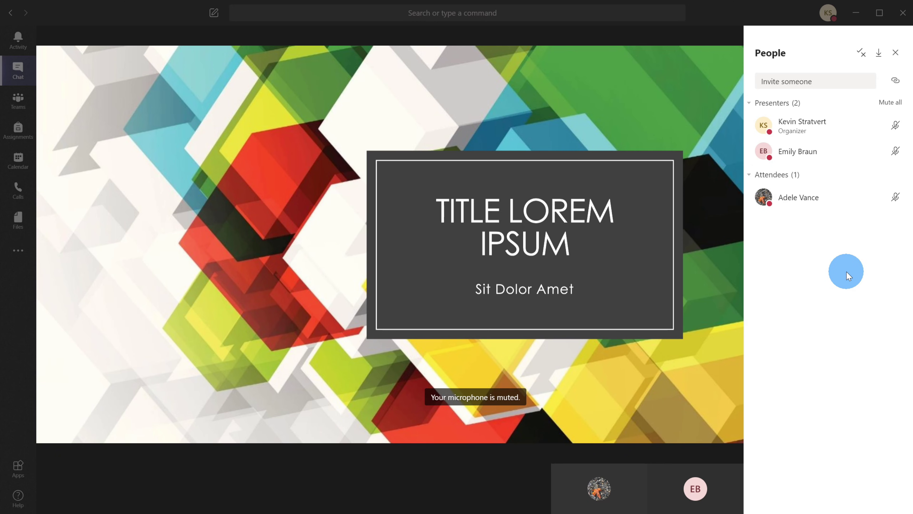
click(845, 272)
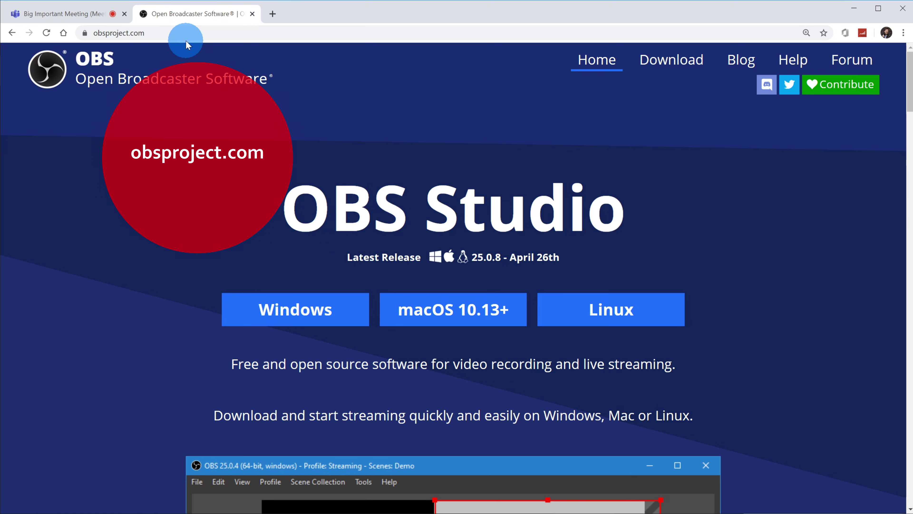
- Highlight the obsproject.com address in Chrome, then return to the page
click(381, 36)
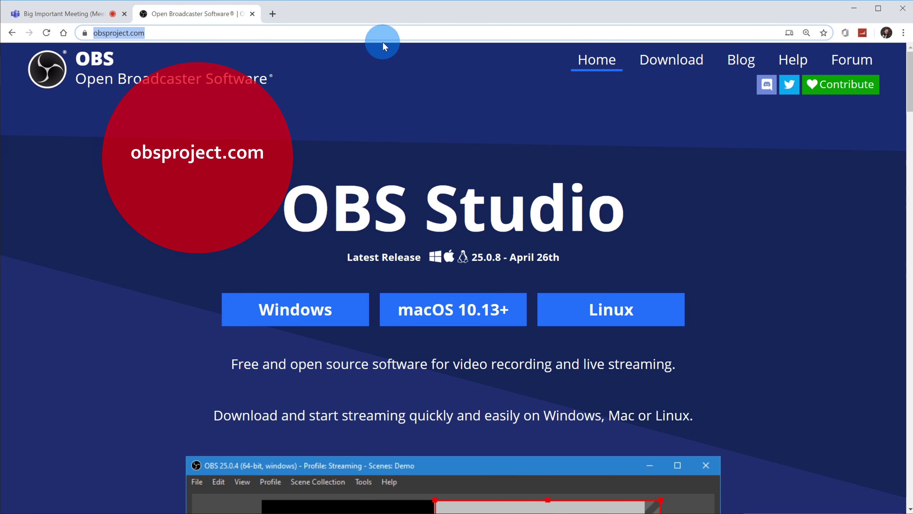
click(780, 169)
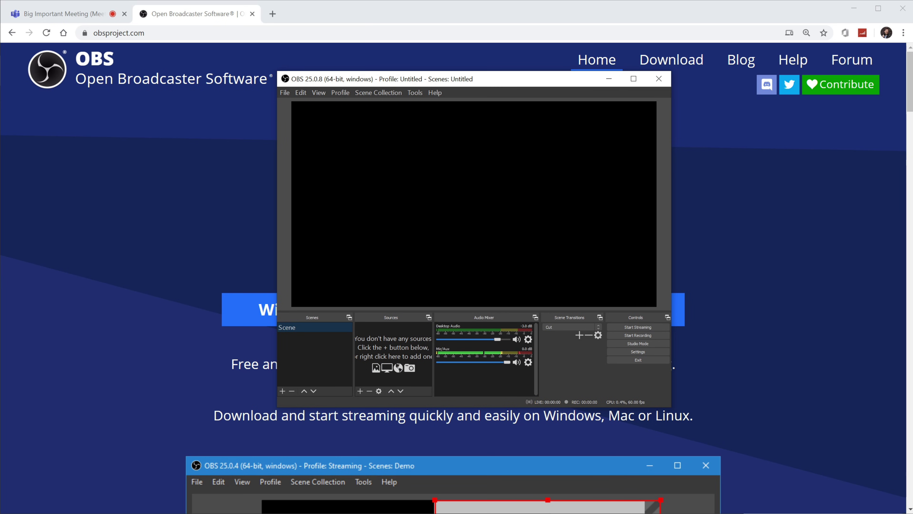
- Widen the OBS window and open the add-source list under Sources
drag(671, 226, 734, 226)
click(482, 141)
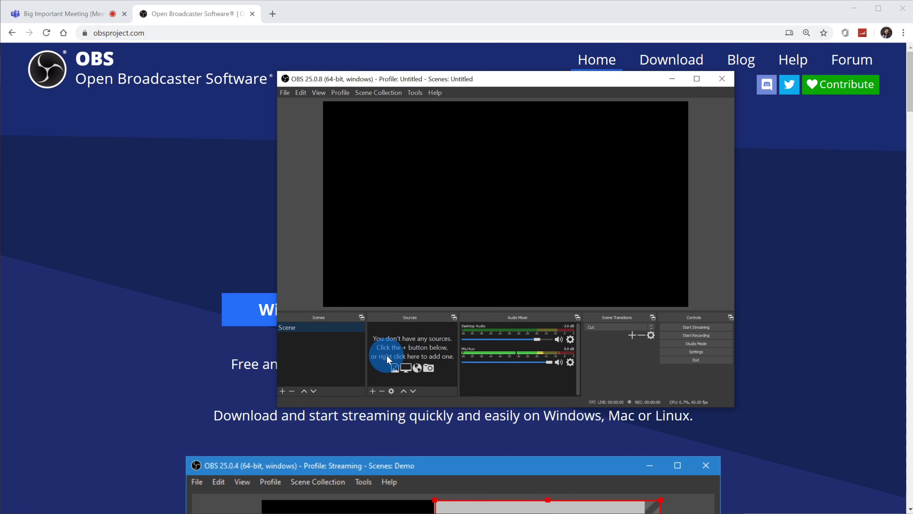
click(373, 390)
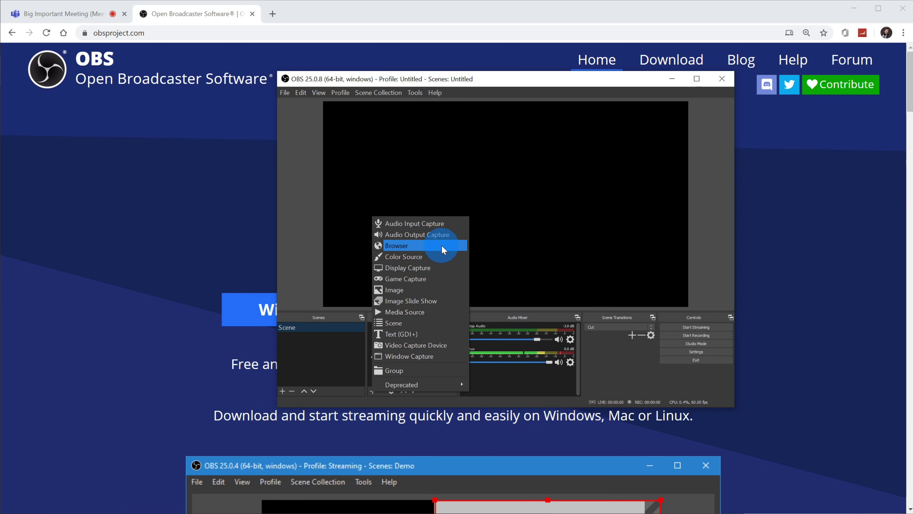
- Add a Window Capture source named 'Teams Window Capture'
click(446, 357)
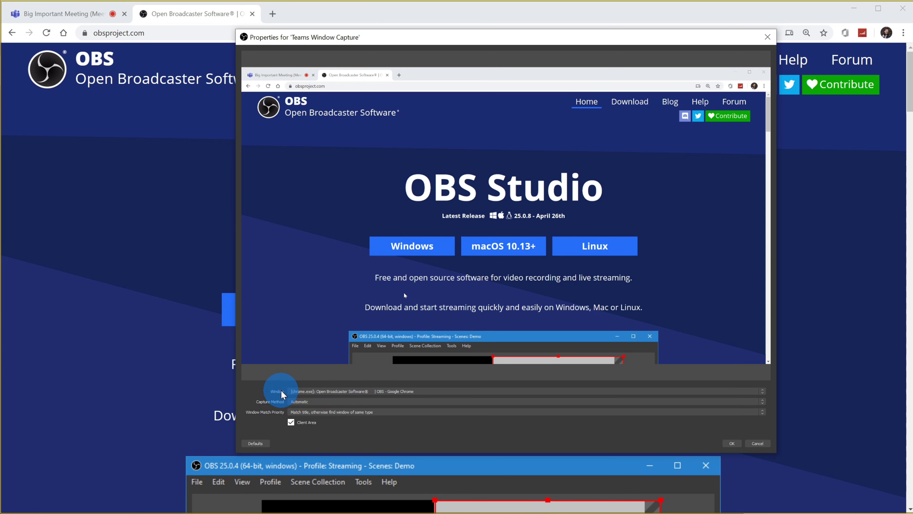
- Point the Teams Window Capture at the Teams.exe meeting window and confirm
click(343, 393)
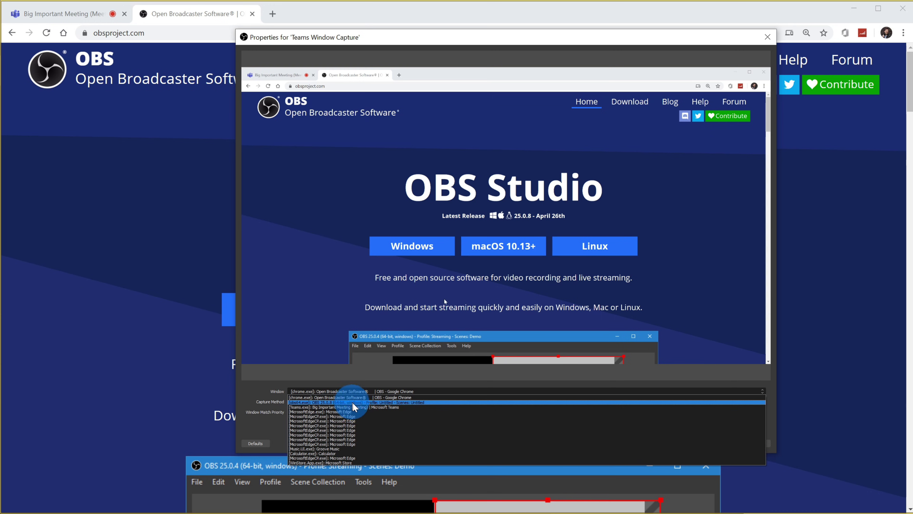
click(458, 407)
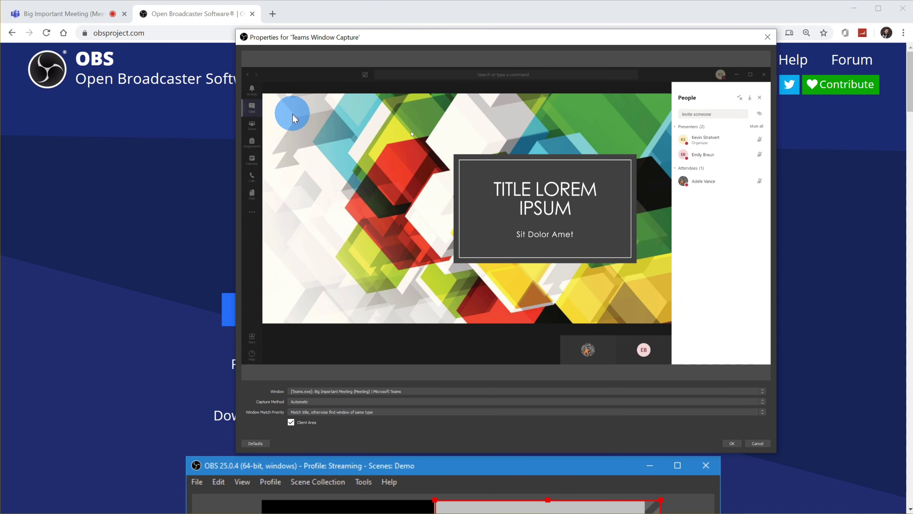
click(731, 442)
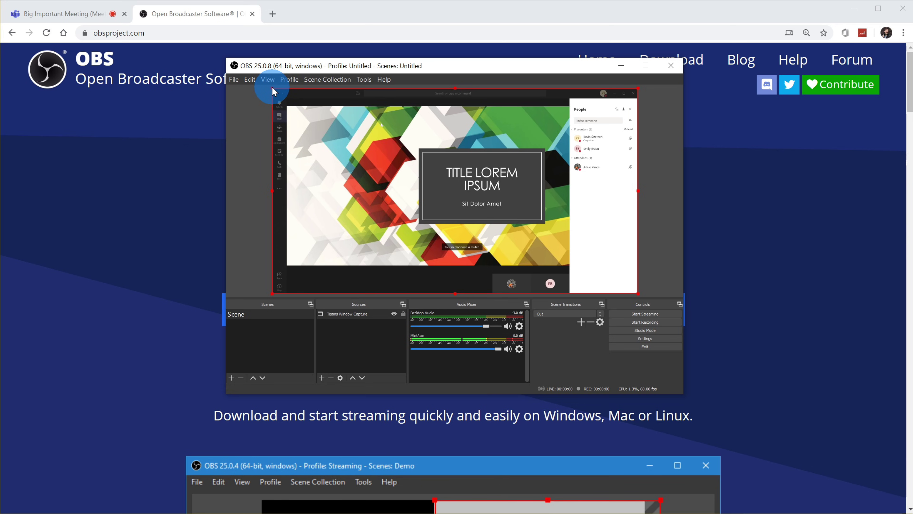
- Alt-crop away the Teams top bar, left sidebar, People panel and bottom bar
key(alt)
drag(272, 88, 287, 107)
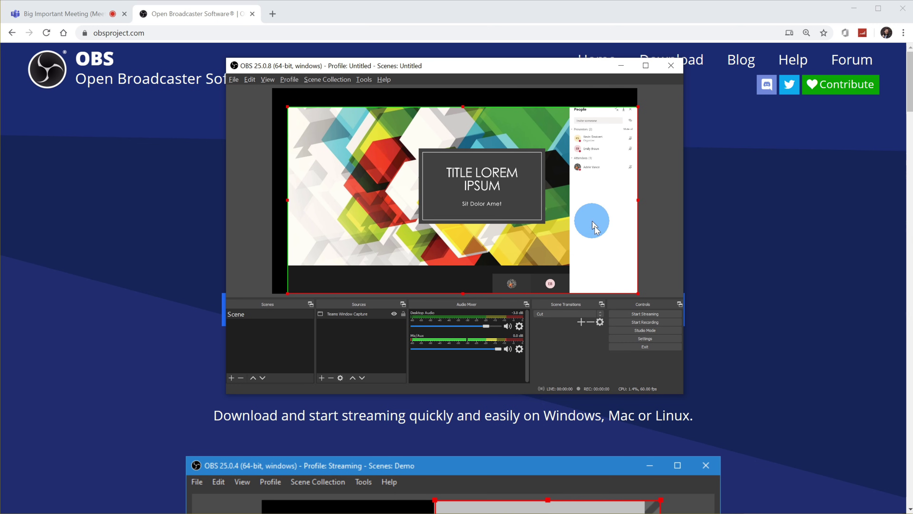
drag(639, 294, 570, 263)
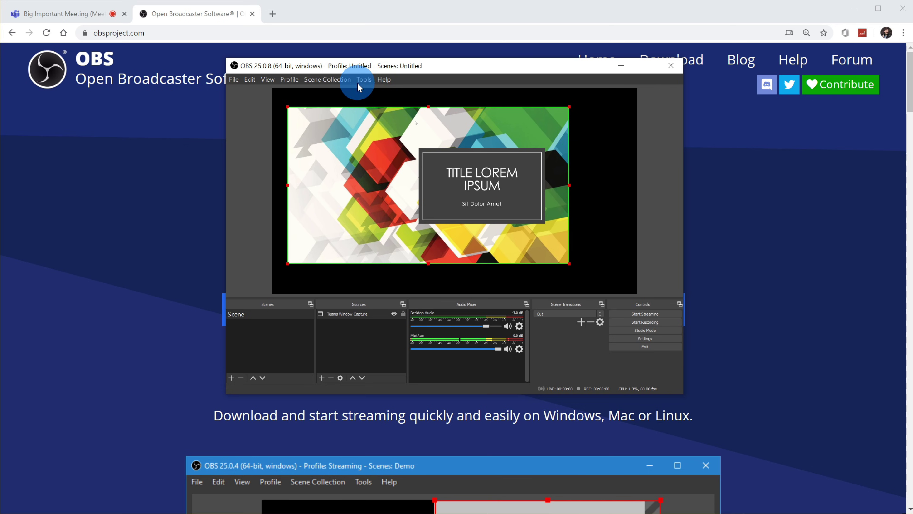
- Start the Auto-Configuration Wizard for streaming, keeping 2560x1440 and the prefer-60 fps option
click(364, 80)
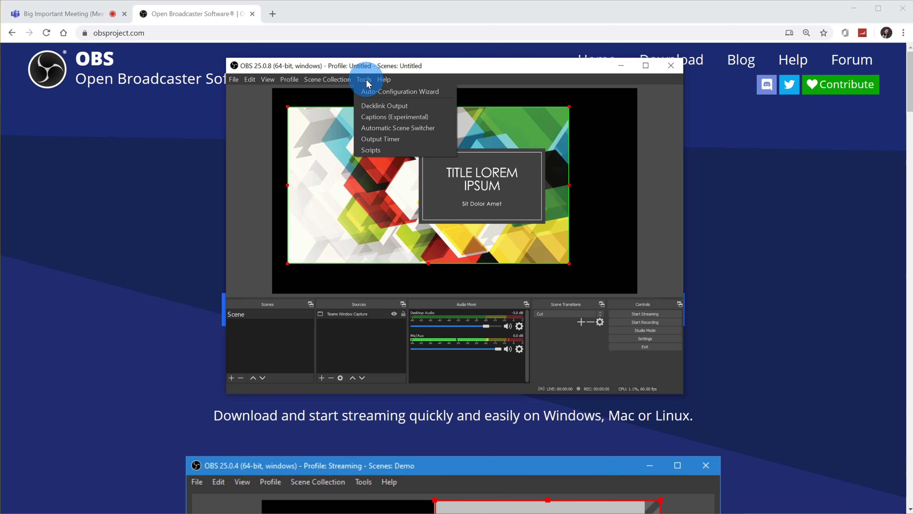
click(389, 94)
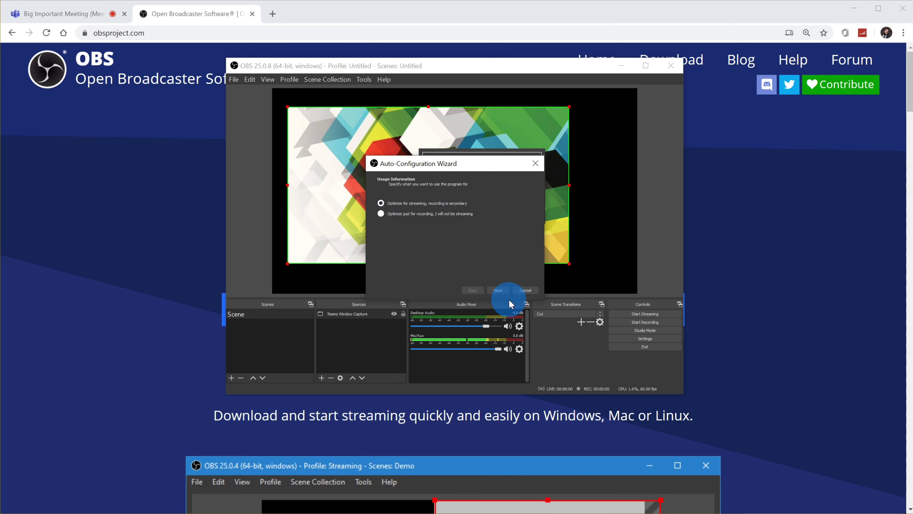
click(499, 291)
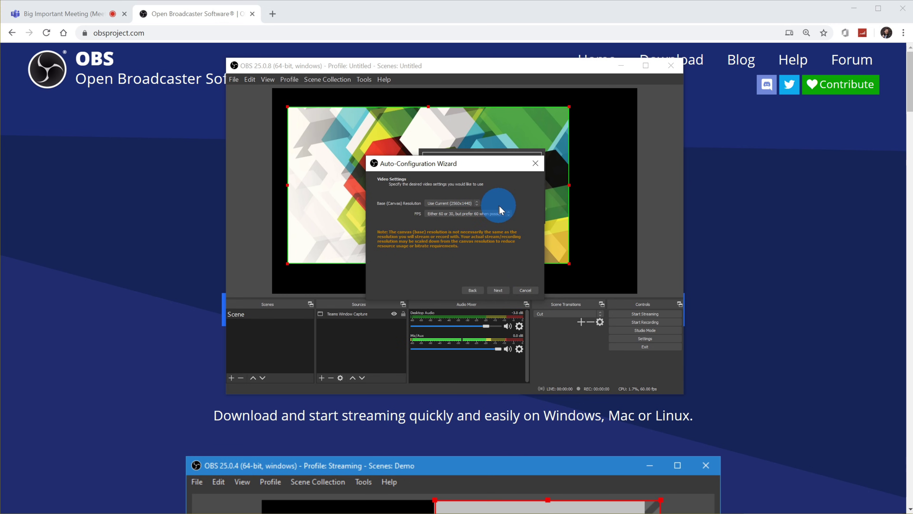
click(510, 212)
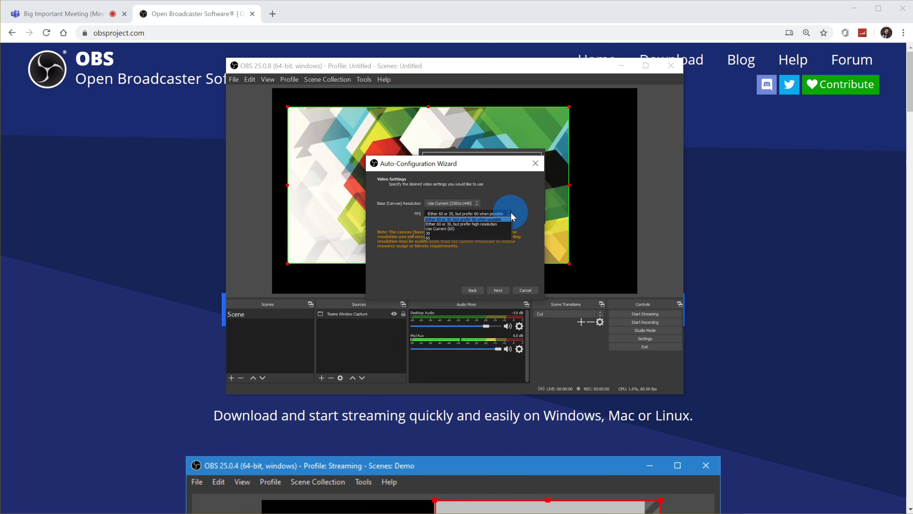
click(528, 209)
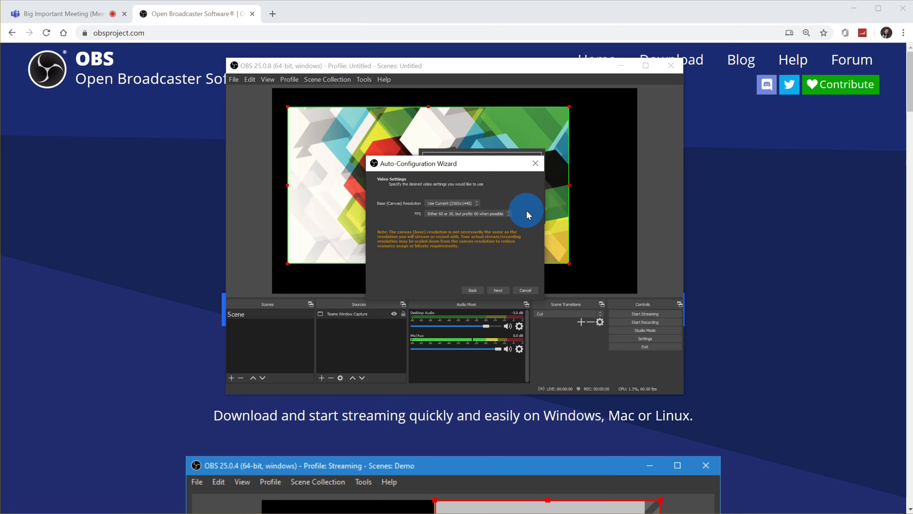
- On the Stream Information page, choose YouTube / YouTube Gaming as the service
click(500, 291)
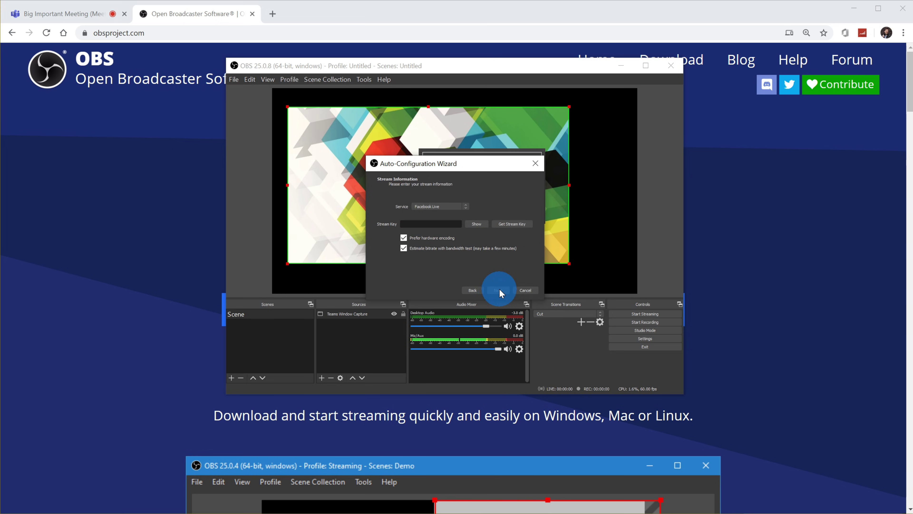
click(464, 207)
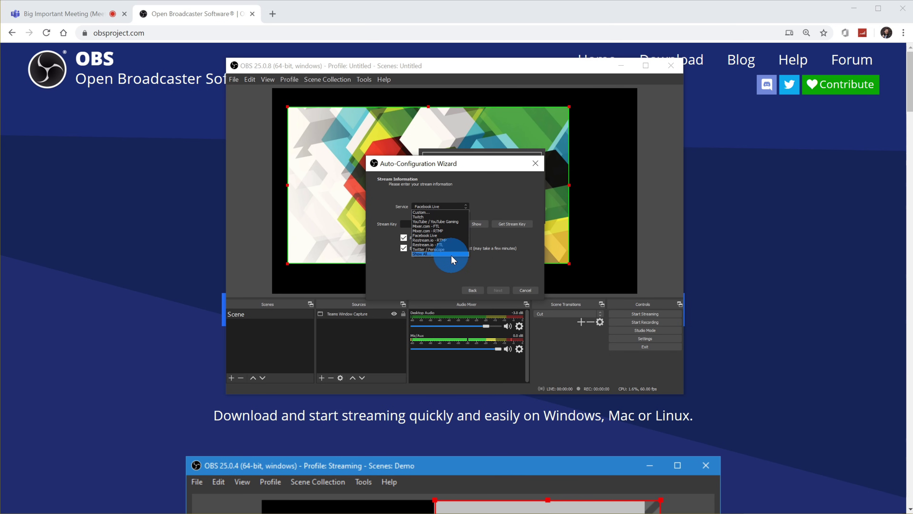
click(466, 222)
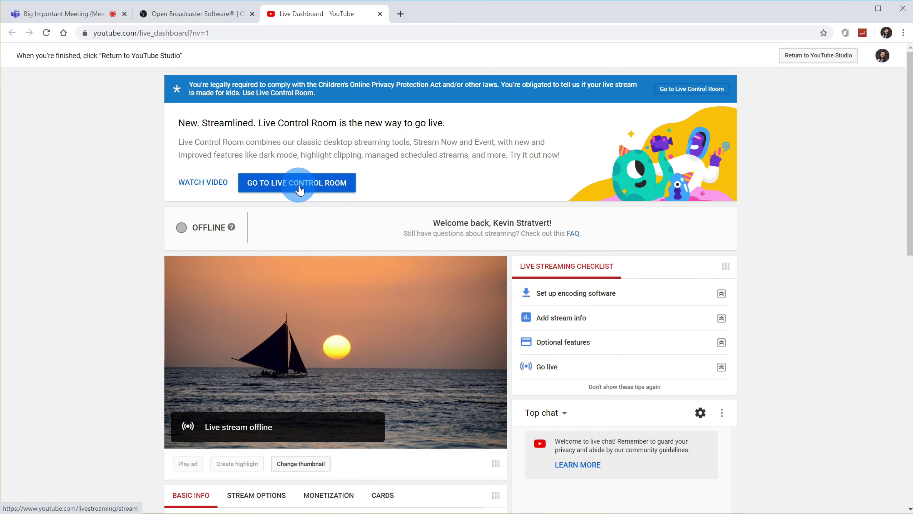
- Create a private stream titled 'Big important meeting' in Science & Technology
click(328, 192)
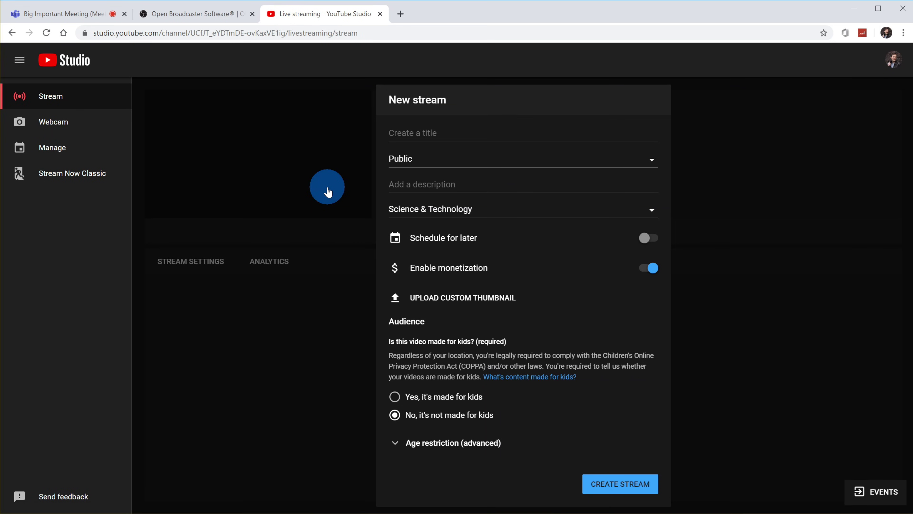
click(461, 130)
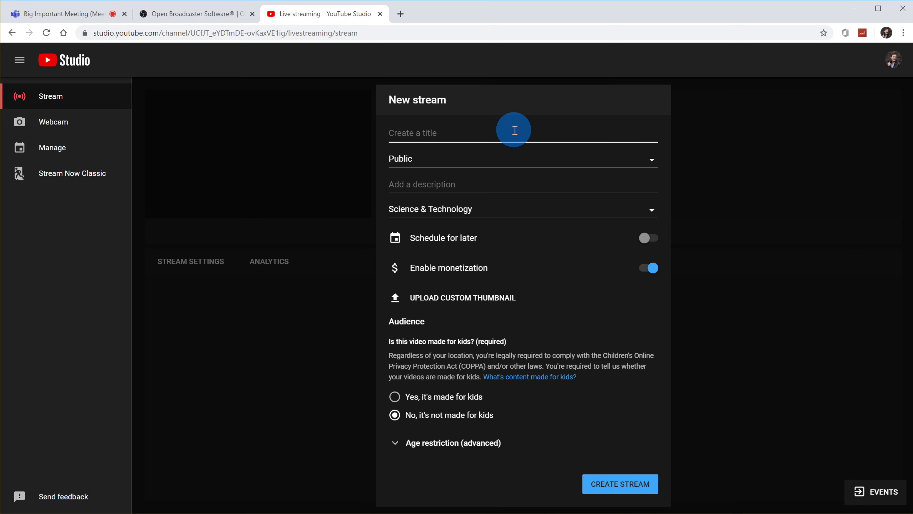
text(Big important meeting)
click(549, 163)
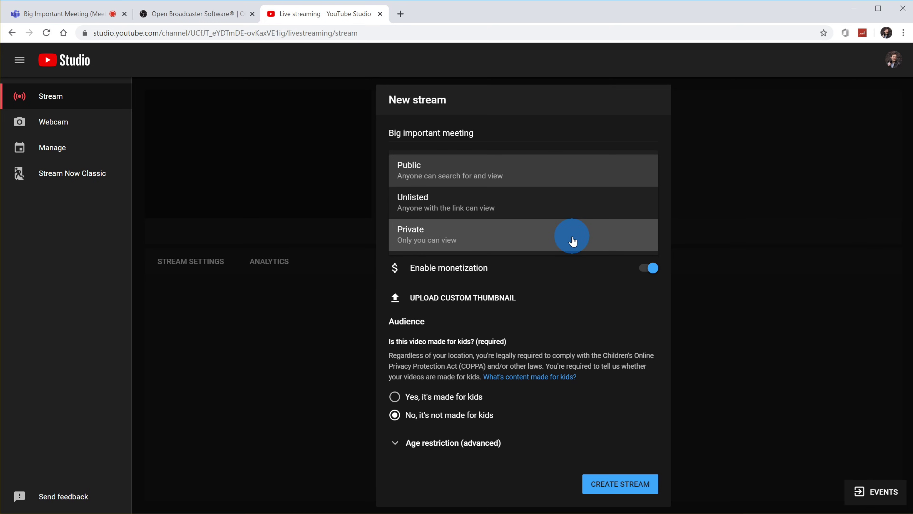
click(572, 240)
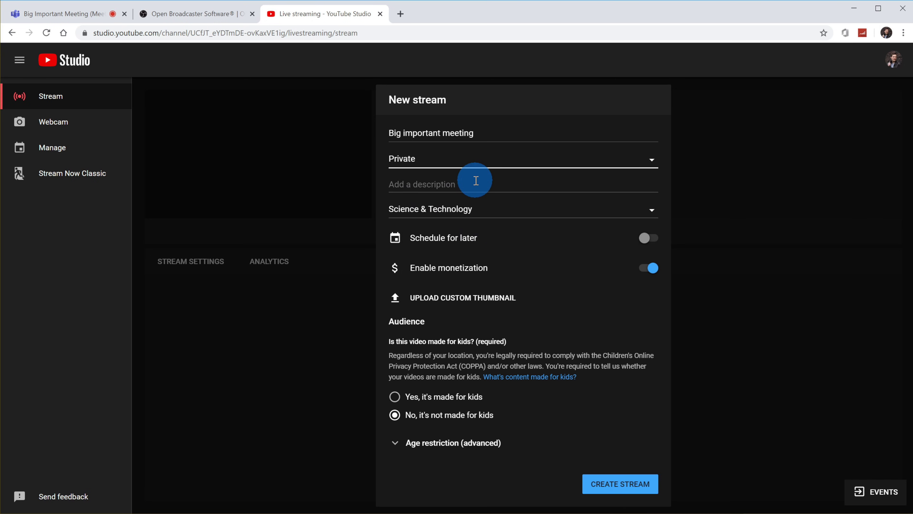
click(627, 496)
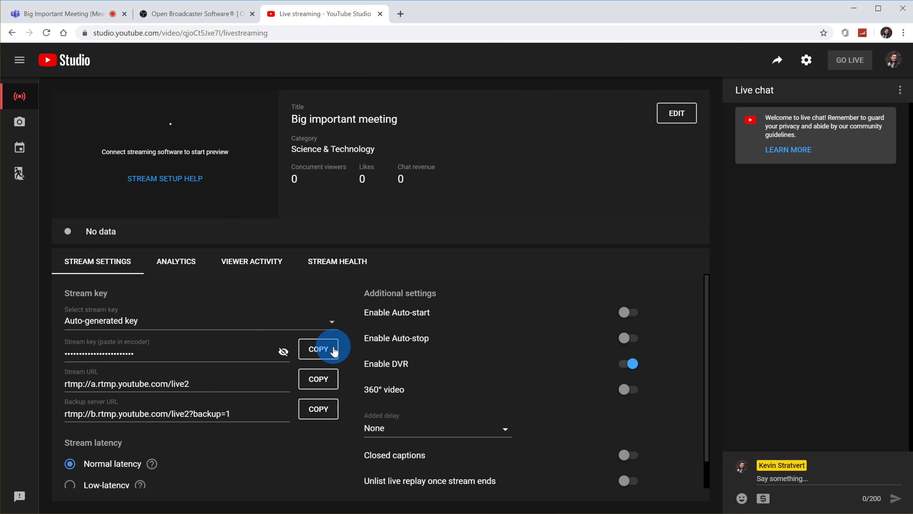
- Copy the new stream's key using the COPY button beside the Stream key field
click(323, 352)
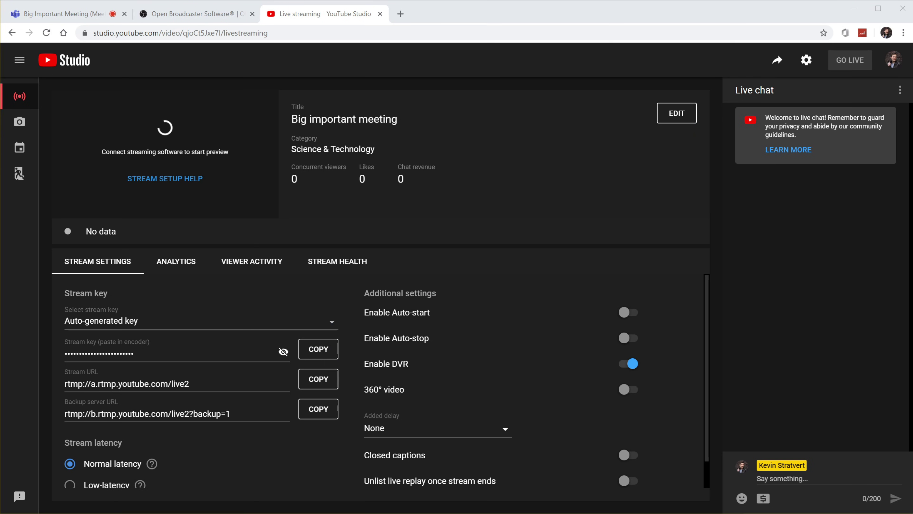
- Paste the YouTube stream key into the wizard, keep the Primary YouTube ingest server, and run the test
key(alt+Tab)
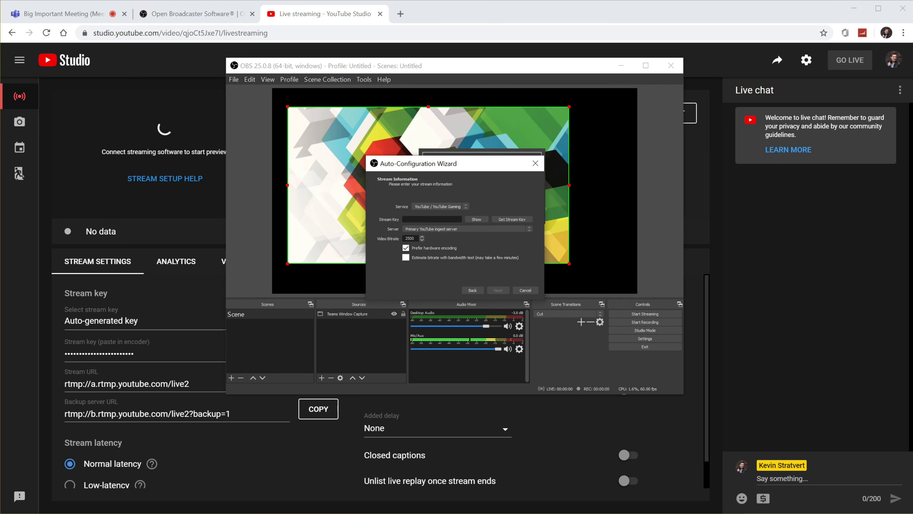
click(415, 221)
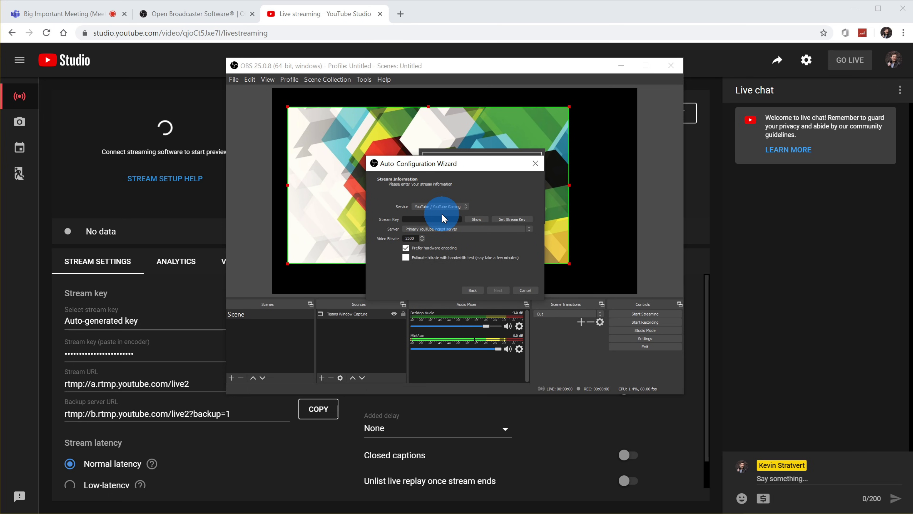
key(ctrl+v)
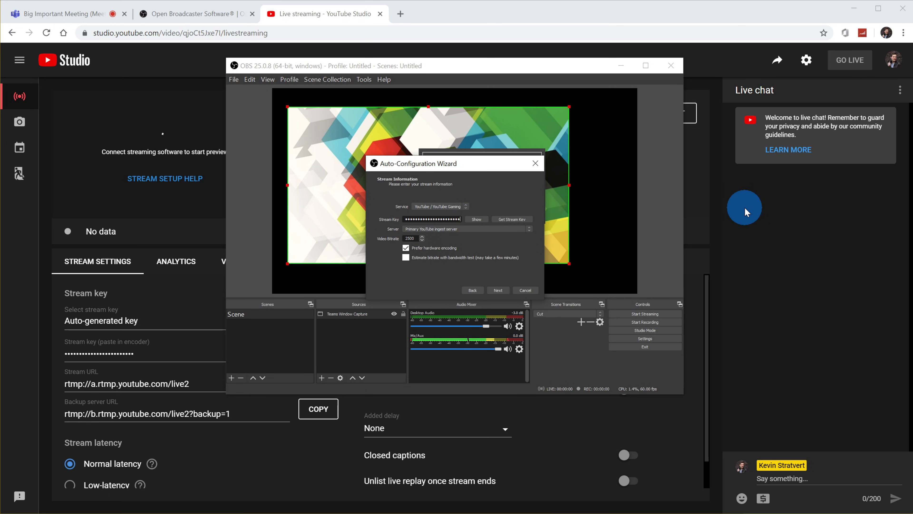
click(453, 229)
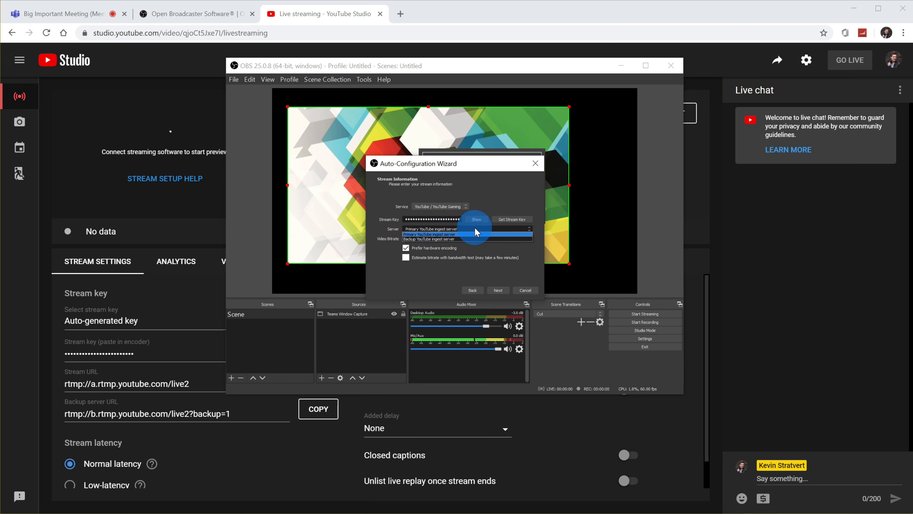
click(477, 233)
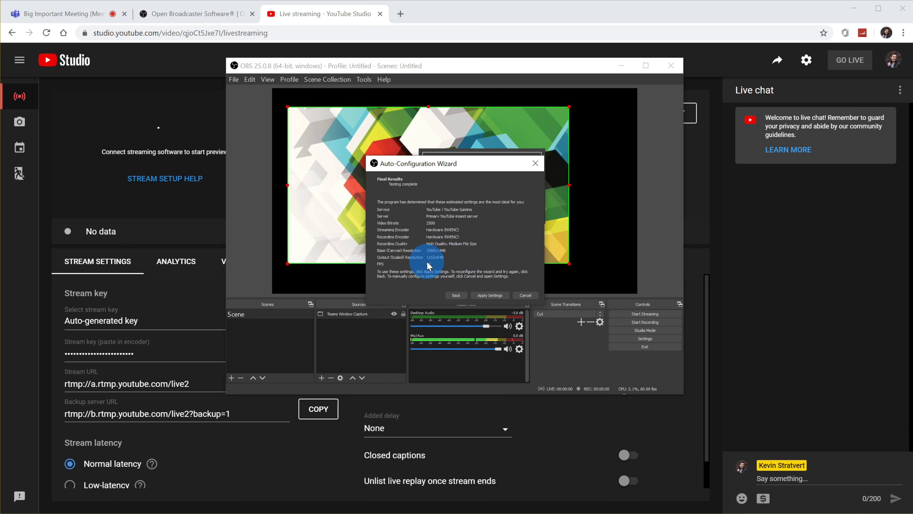
- Apply the recommended NVENC 2500 kbps, 1152x648, 60 FPS settings and start streaming to YouTube
click(491, 295)
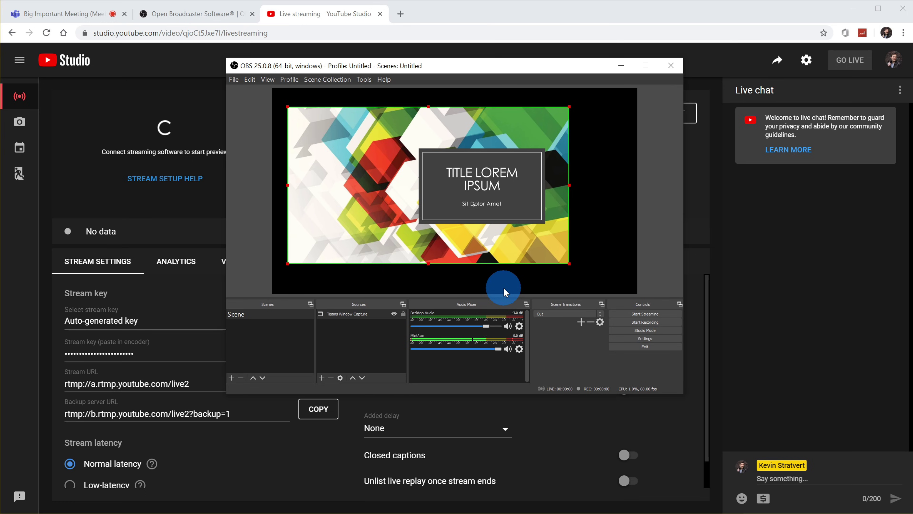
click(654, 315)
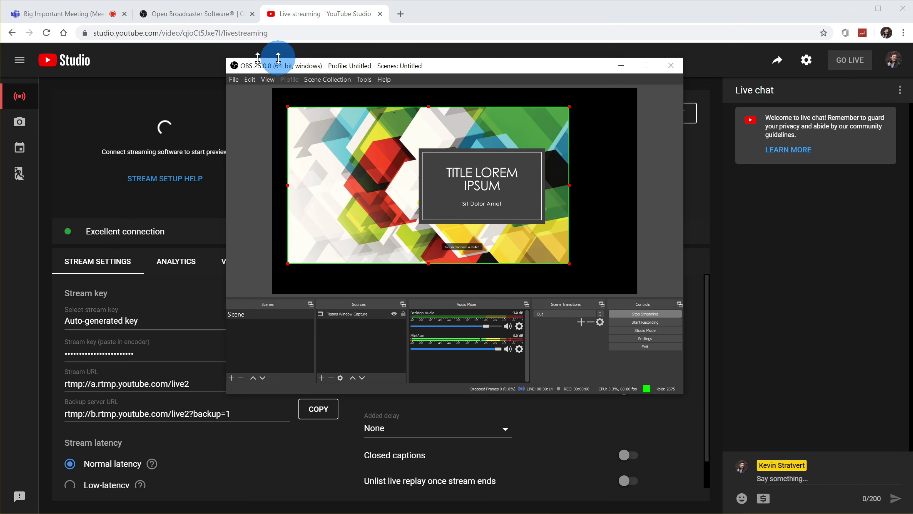
- Check the live slide in YouTube Studio's preview, then nudge the Teams capture right and down
click(194, 59)
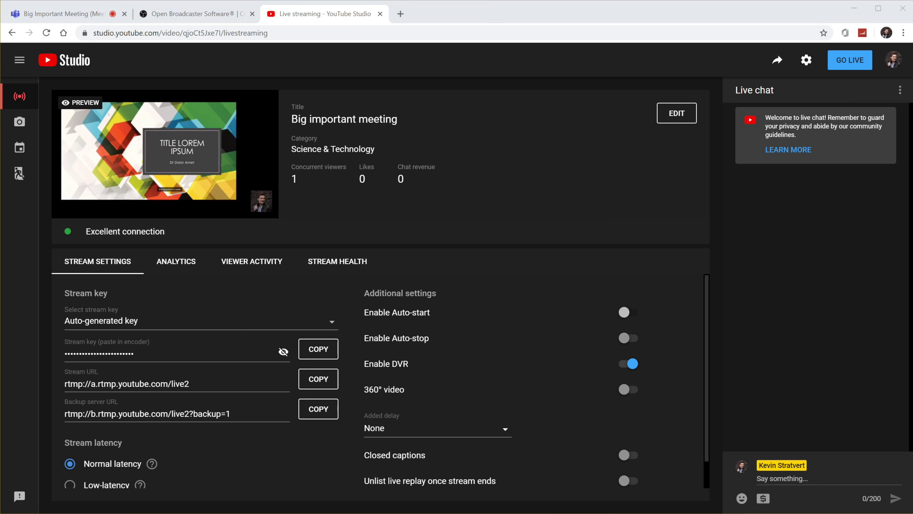
drag(457, 181, 484, 188)
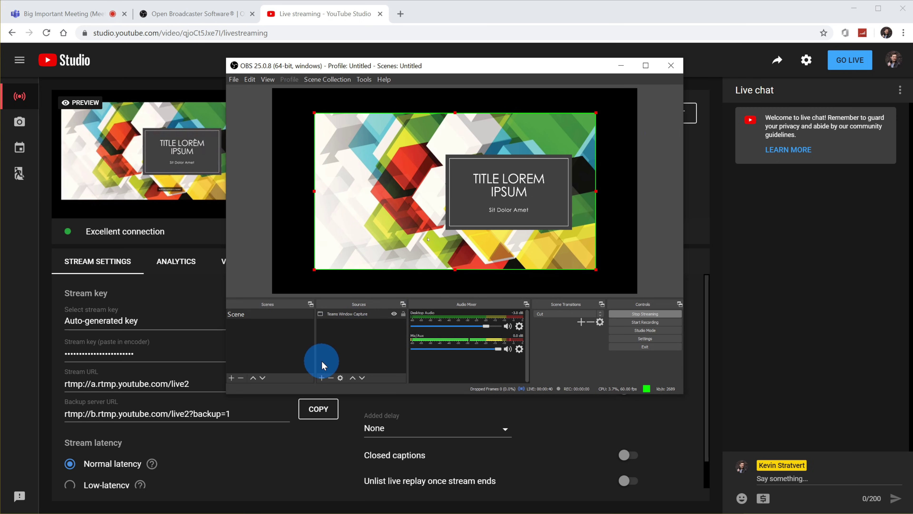
- Add a 'Big important meeting' text overlay at the bottom and raise the Teams slide slightly
click(322, 381)
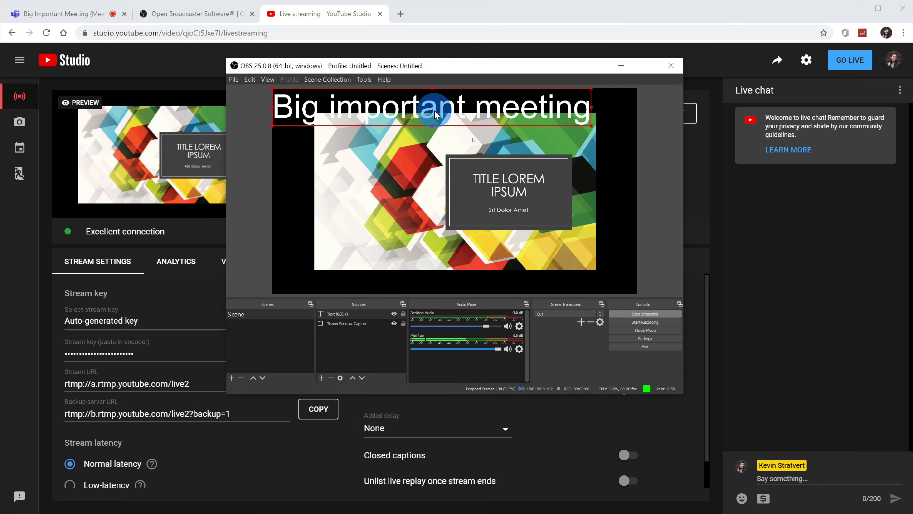
drag(436, 116, 471, 282)
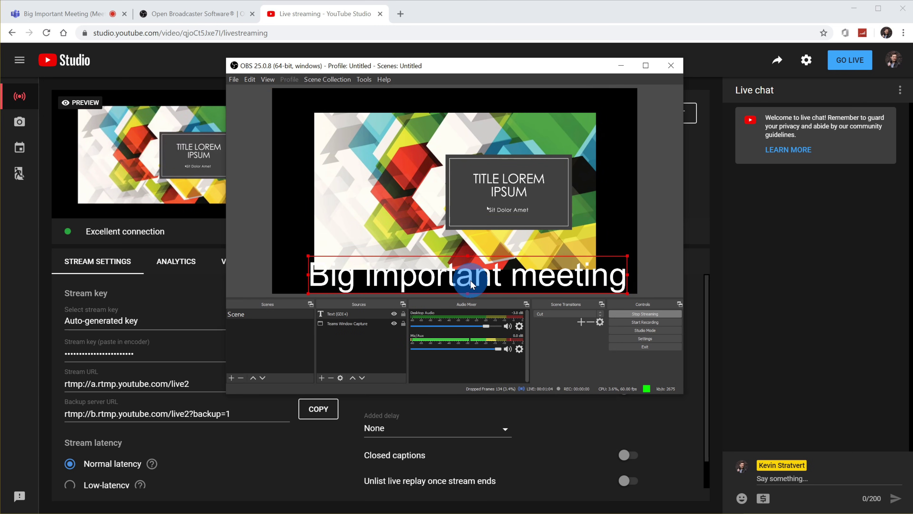
drag(482, 202, 483, 183)
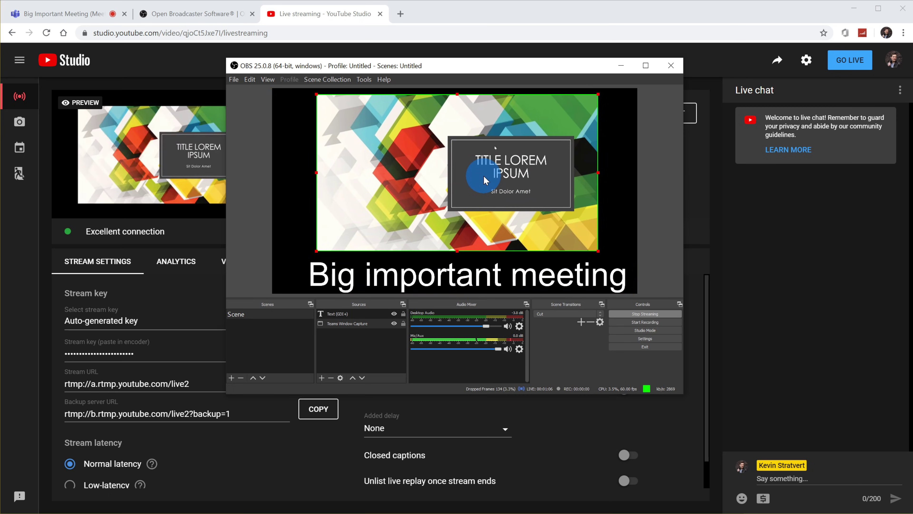
click(615, 148)
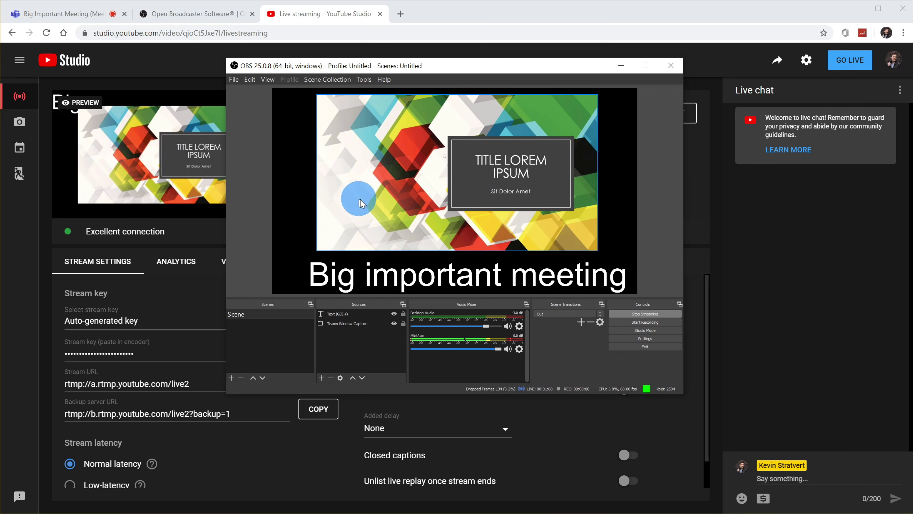
click(481, 12)
- Confirm the 'Big important meeting' caption in the live preview and move the OBS already-running warning aside
mouse_move(264, 108)
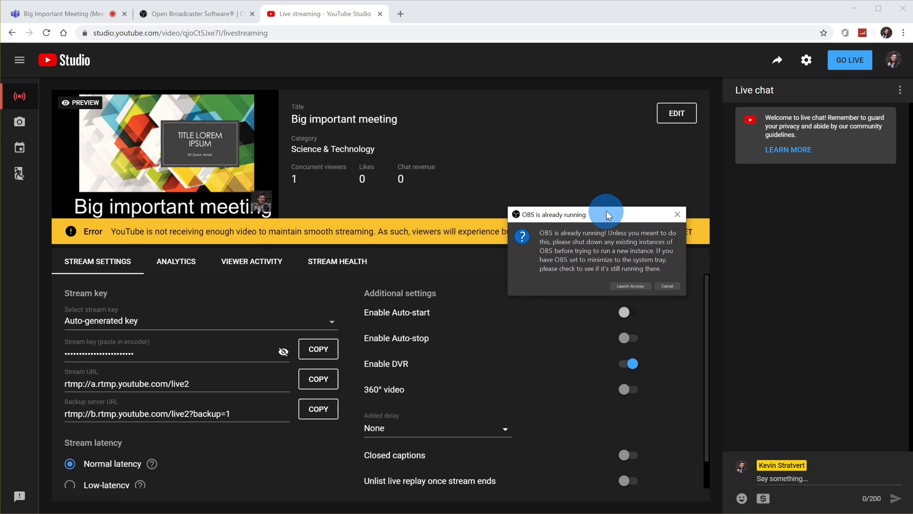
drag(607, 215, 478, 192)
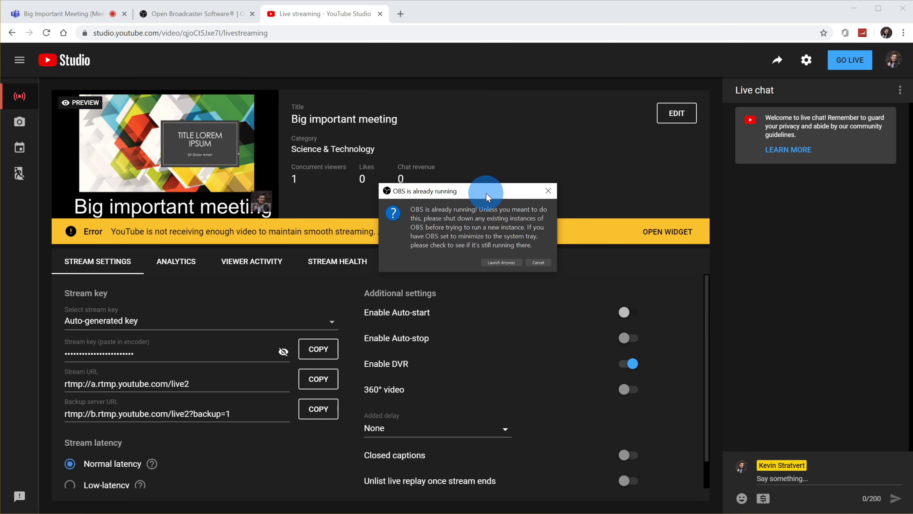
- Launch a second OBS instance, try Facebook Live as the stream service, then cancel without saving
click(490, 262)
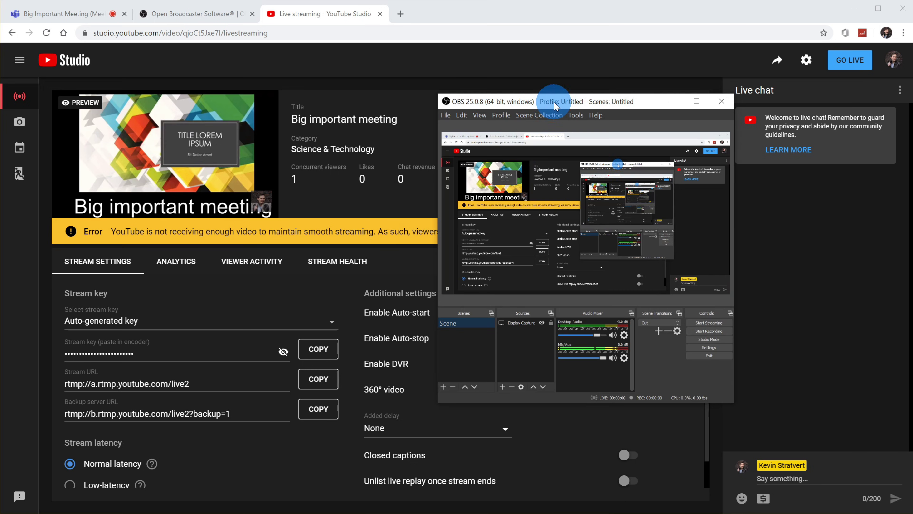
drag(555, 96, 446, 101)
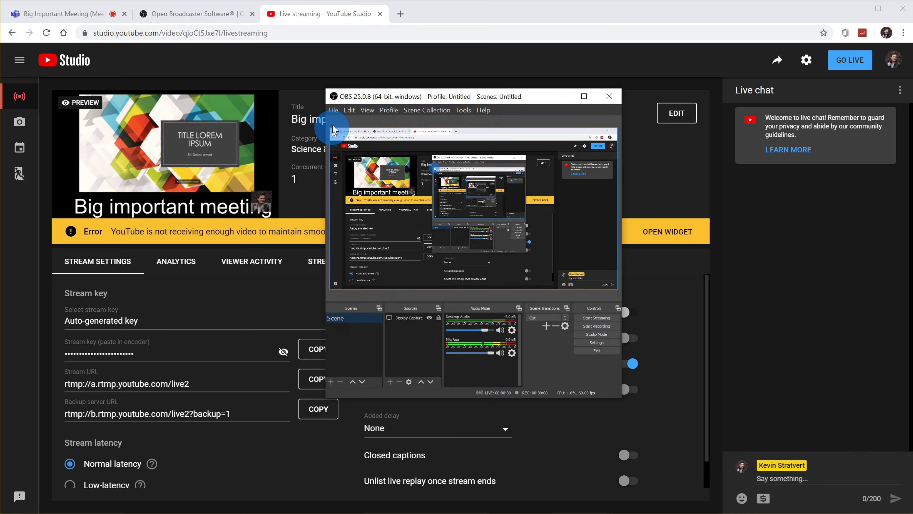
click(334, 110)
click(346, 142)
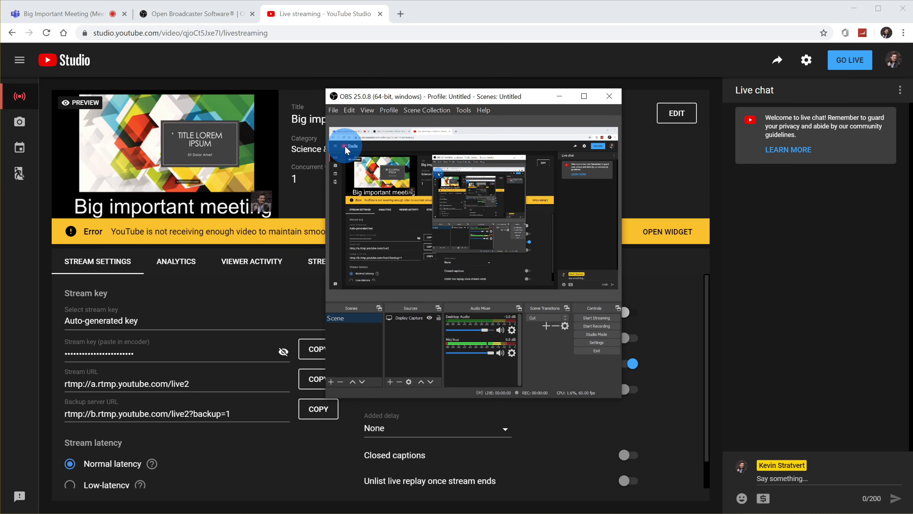
click(329, 154)
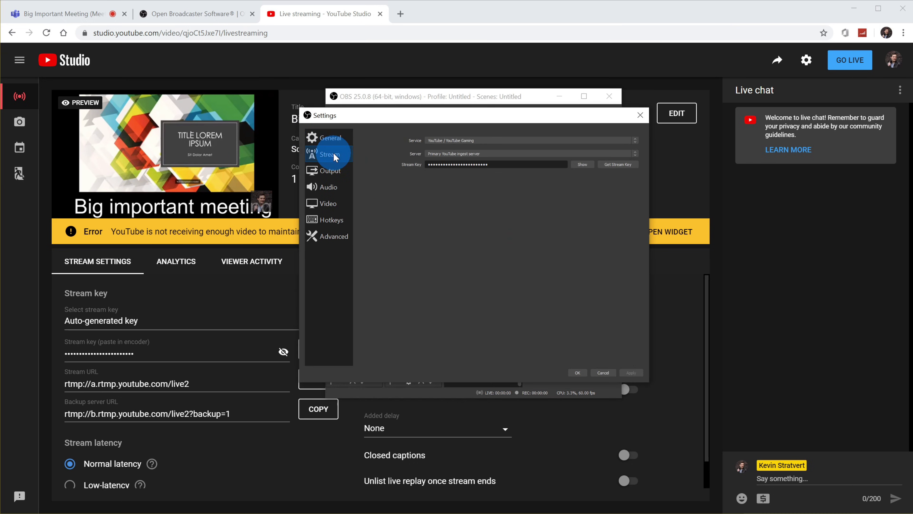
click(466, 141)
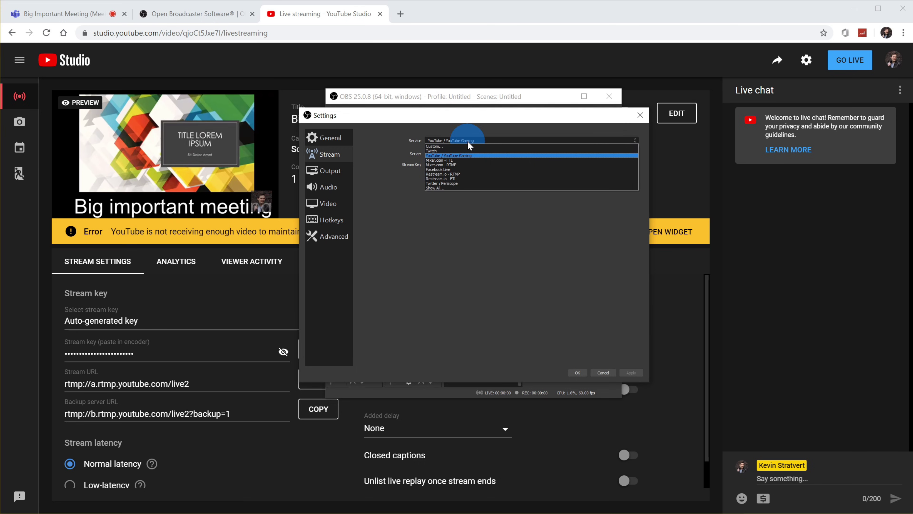
click(482, 169)
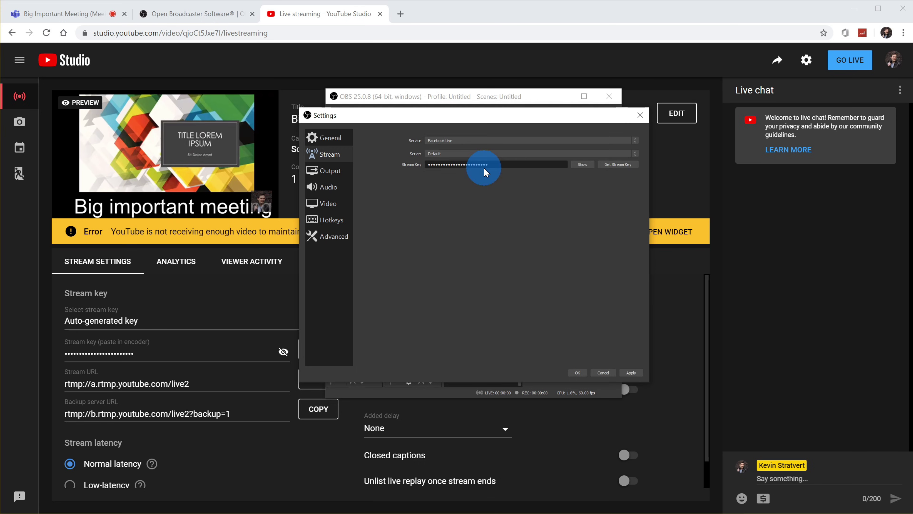
click(528, 165)
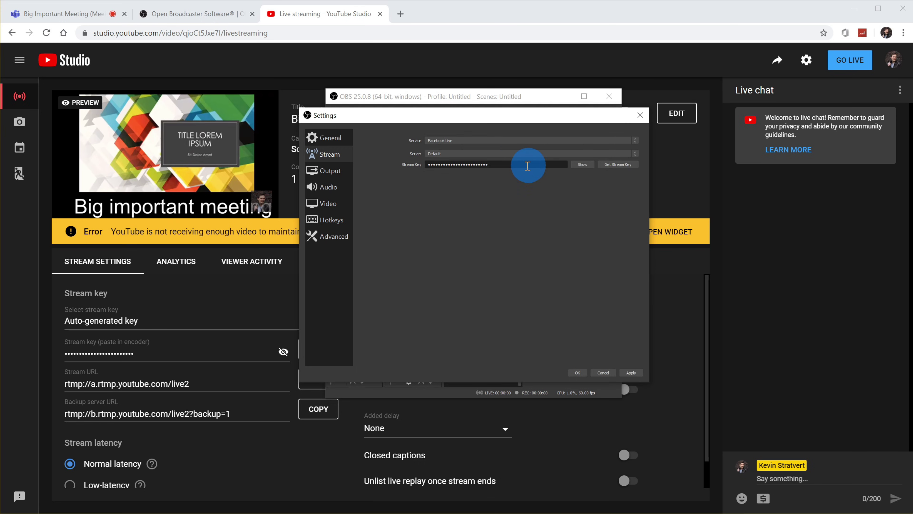
click(604, 374)
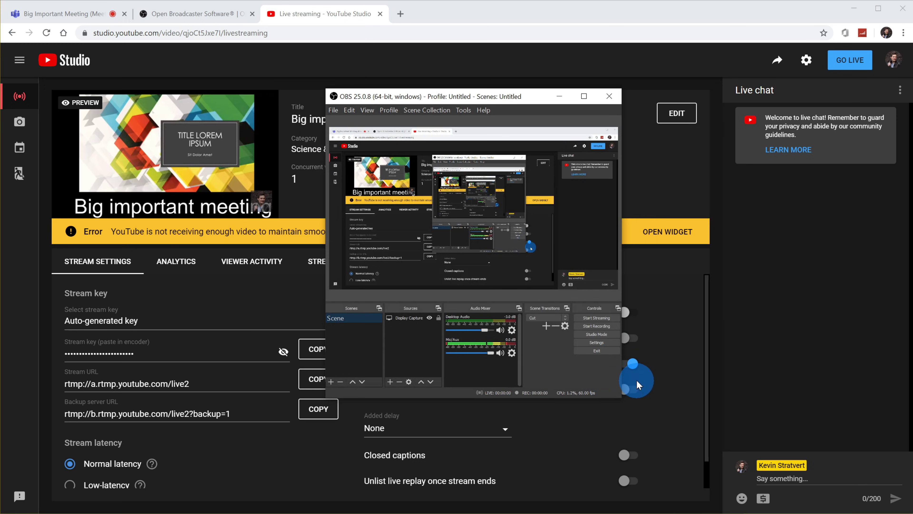